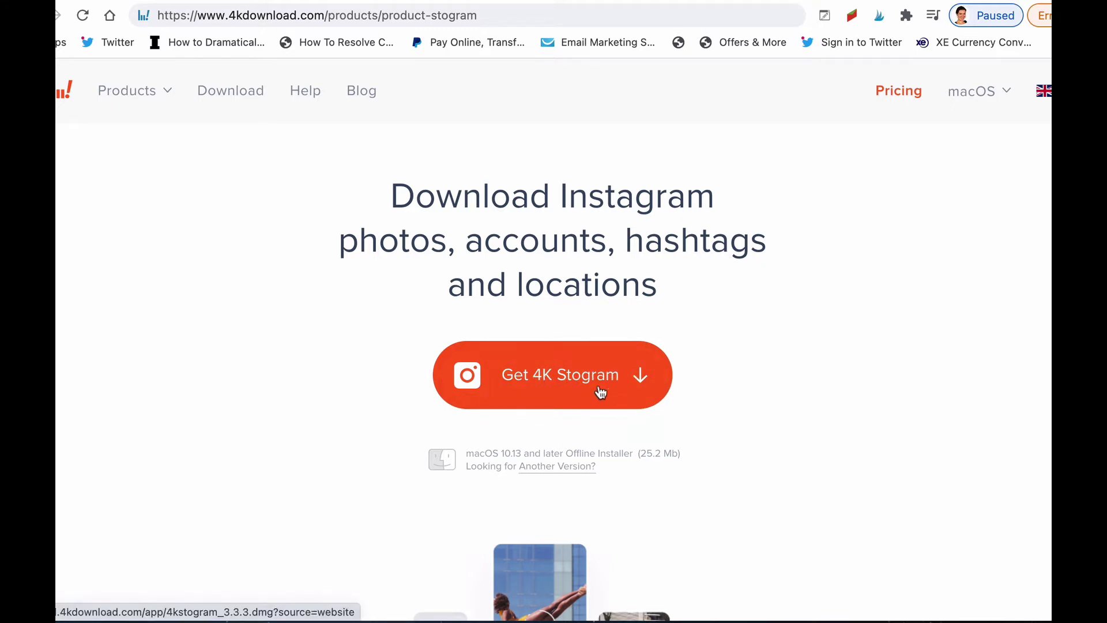
- Open the 4K Stogram Pricing page and compare the Personal $9.95, Pro $30 and 4K Bundle $25 plans
{"action": "left_click", "coordinate": [899, 92]}
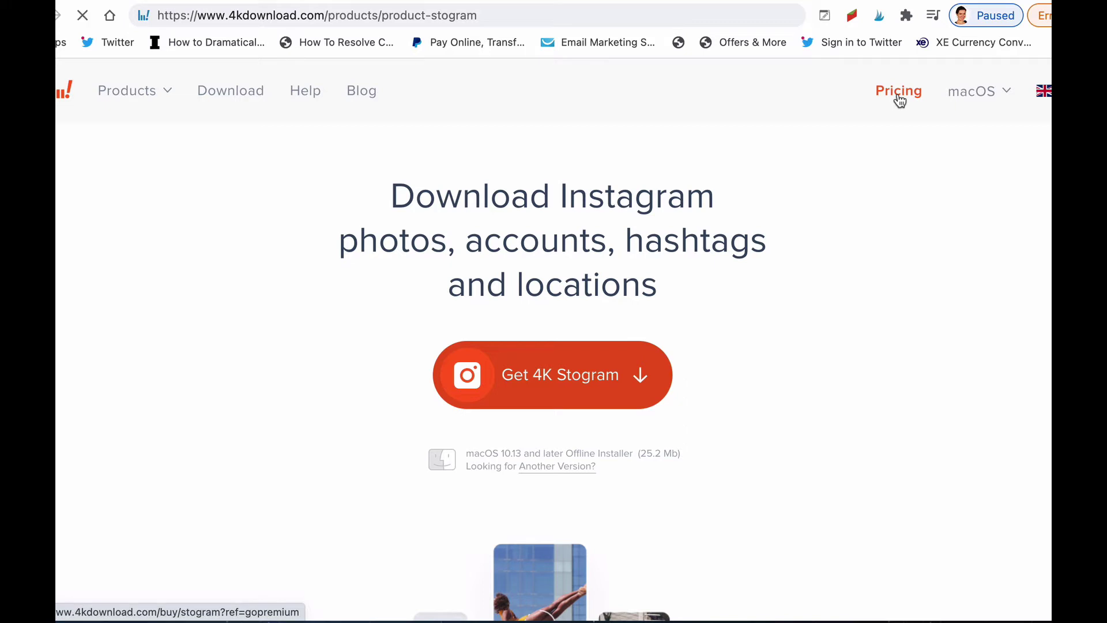
{"action": "scroll", "coordinate": [908, 280], "scroll_direction": "down", "scroll_amount": 3}
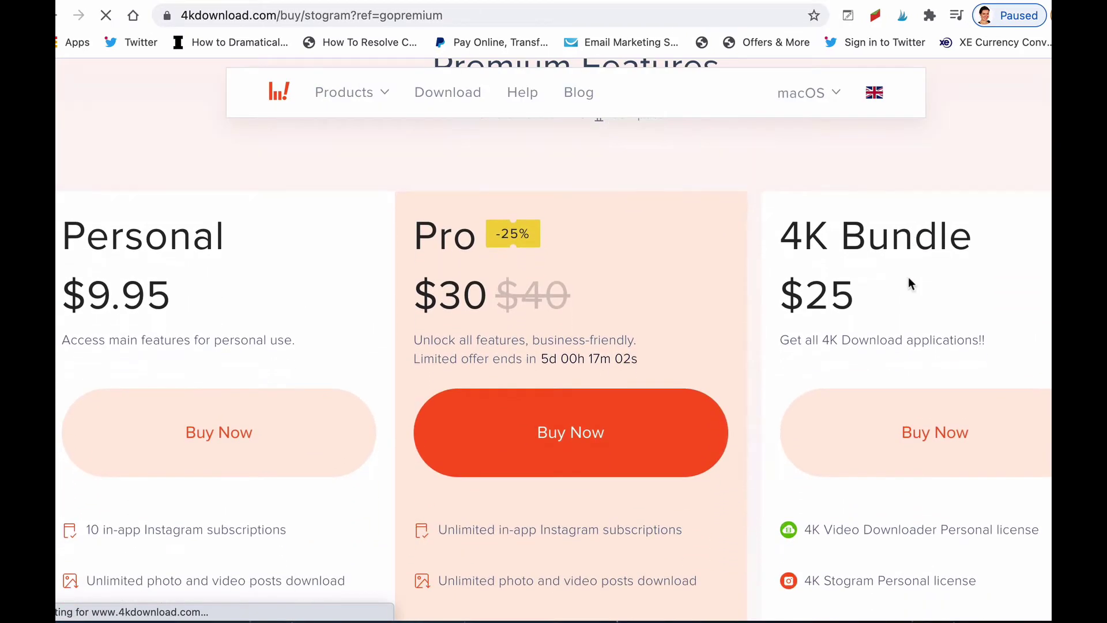
{"action": "scroll", "coordinate": [908, 276], "scroll_direction": "down", "scroll_amount": 1}
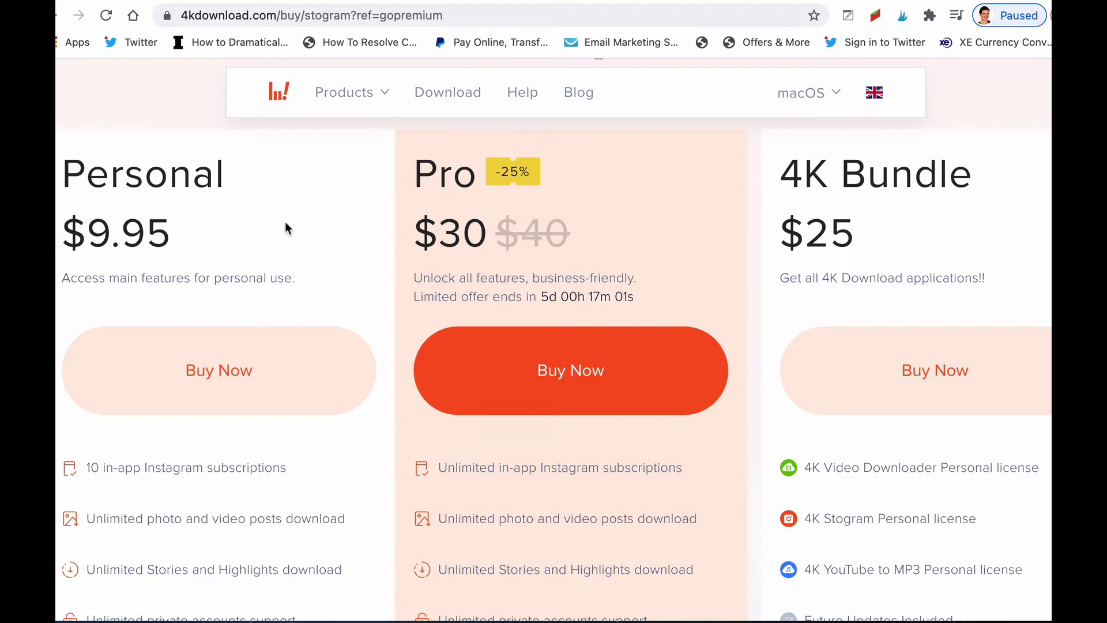
{"action": "scroll", "coordinate": [285, 221], "scroll_direction": "down", "scroll_amount": 1}
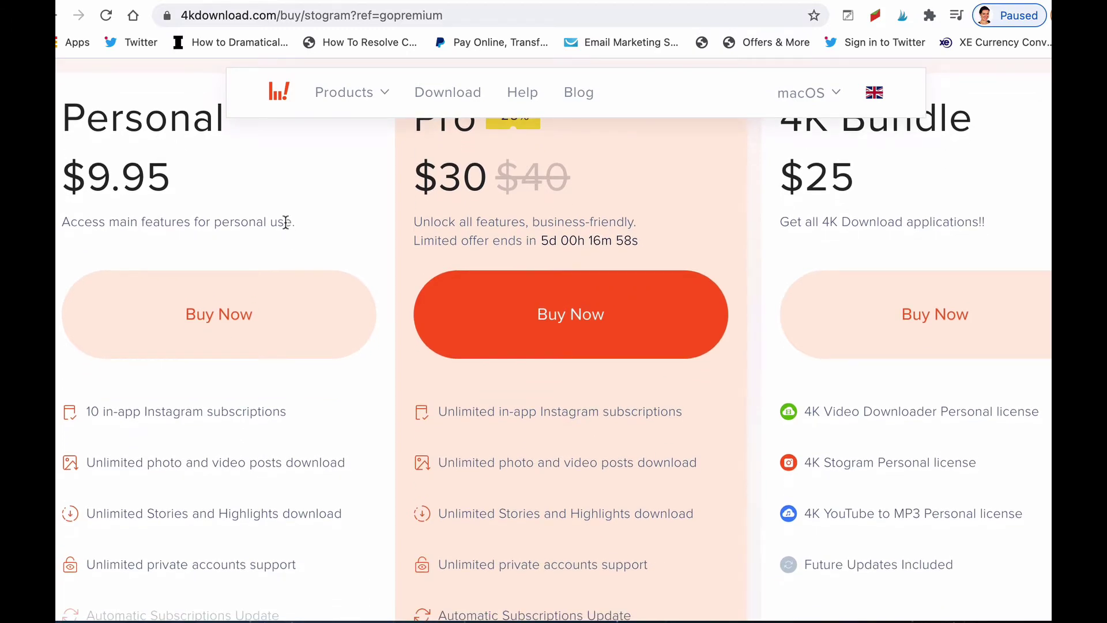
{"action": "scroll", "coordinate": [279, 240], "scroll_direction": "down", "scroll_amount": 2}
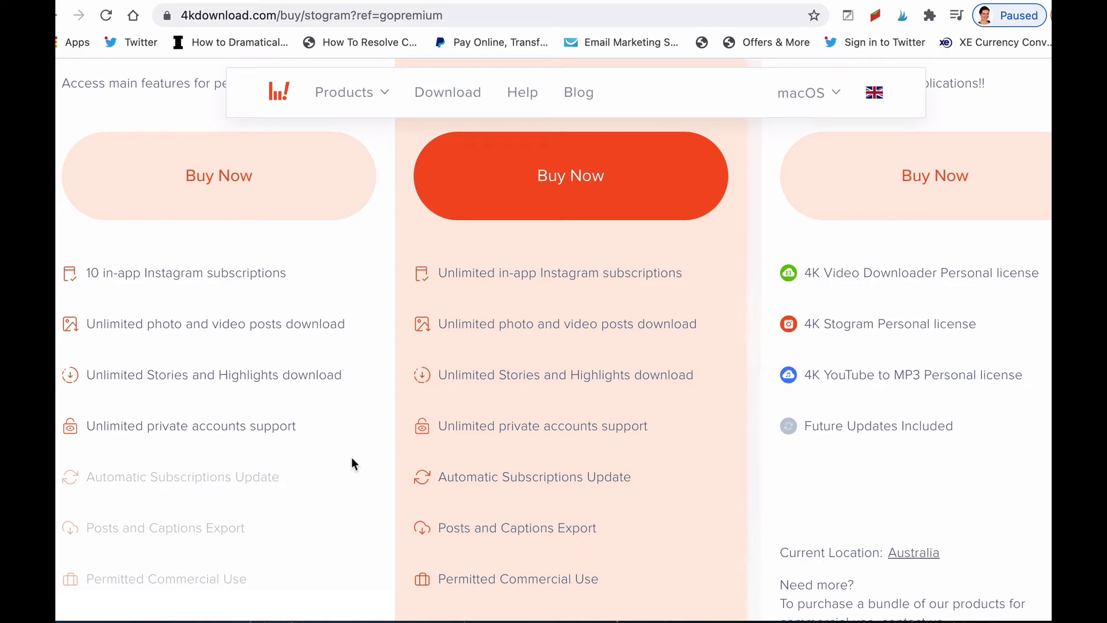
{"action": "scroll", "coordinate": [352, 459], "scroll_direction": "down", "scroll_amount": 1}
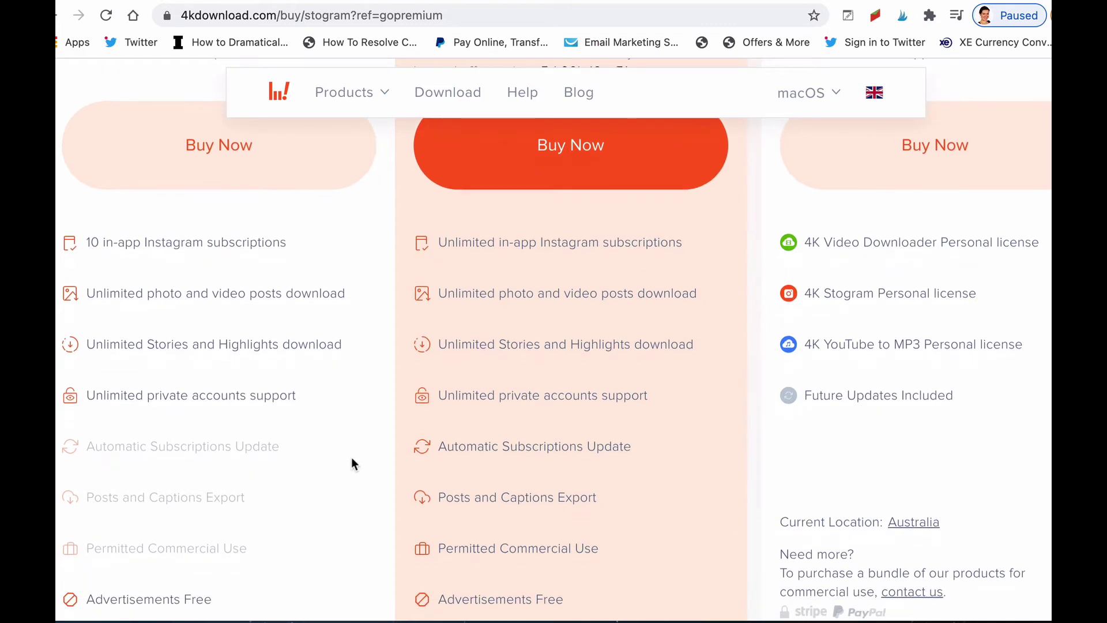
{"action": "scroll", "coordinate": [352, 454], "scroll_direction": "down", "scroll_amount": 1}
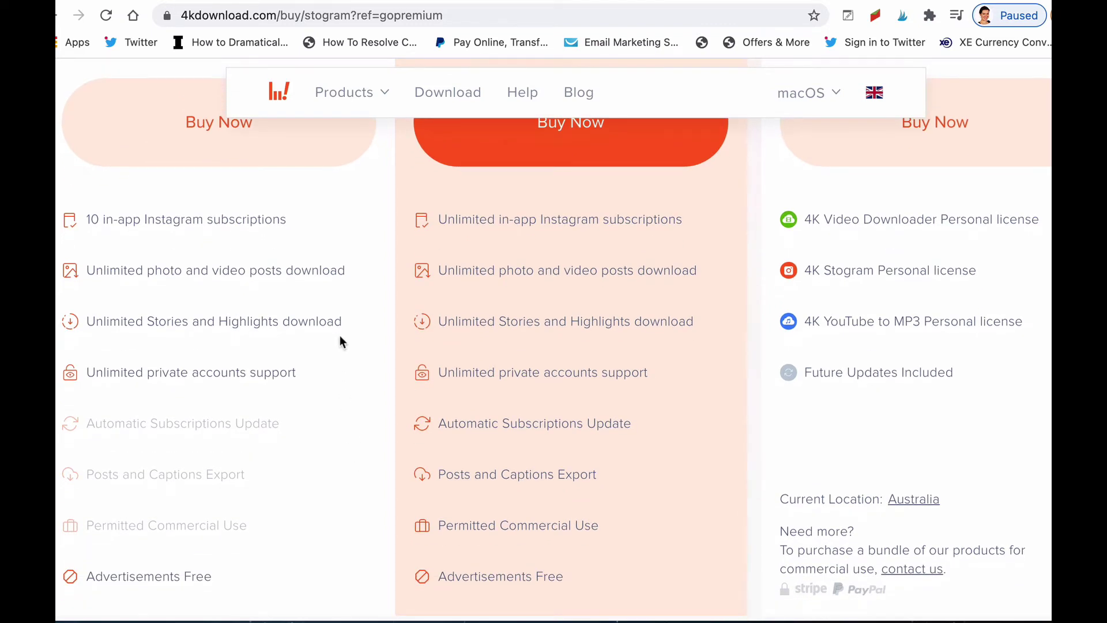
{"action": "scroll", "coordinate": [347, 491], "scroll_direction": "down", "scroll_amount": 2}
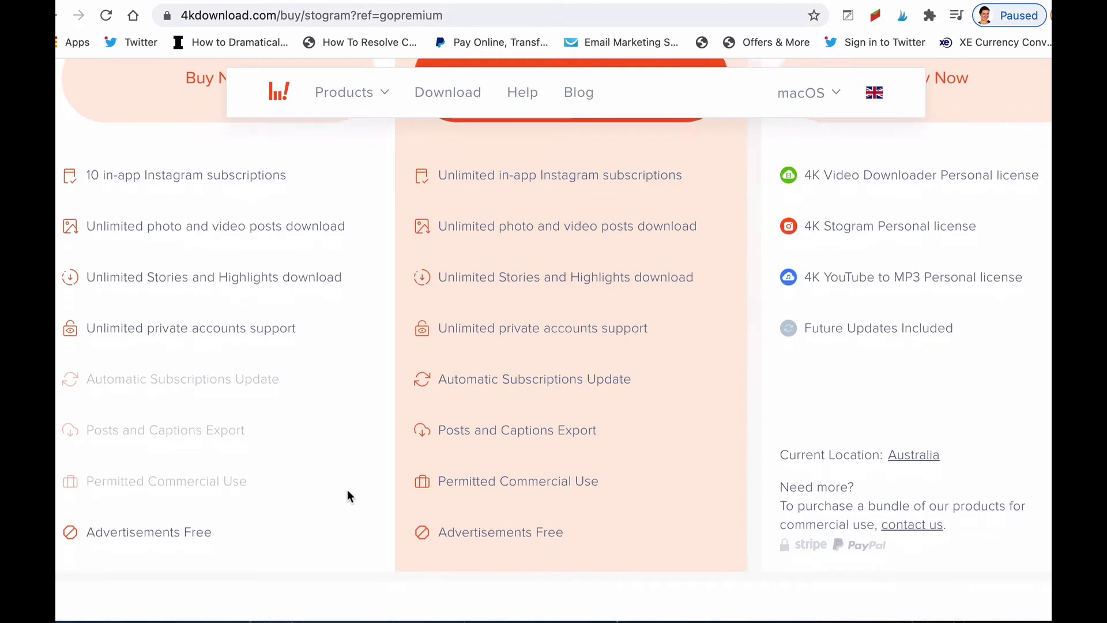
{"action": "scroll", "coordinate": [347, 490], "scroll_direction": "down", "scroll_amount": 2}
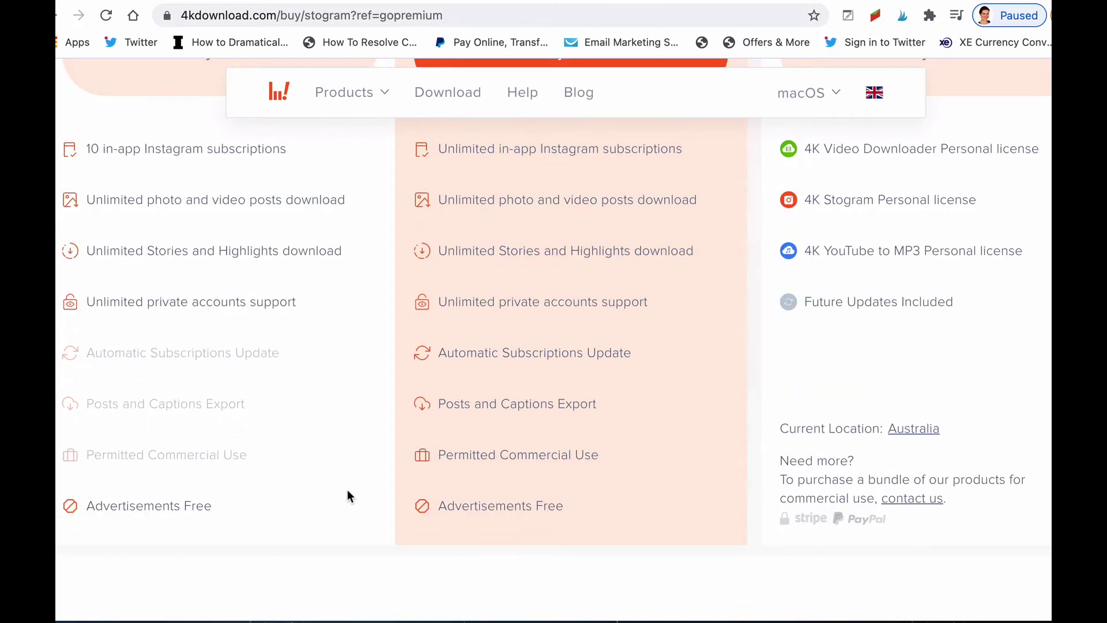
{"action": "scroll", "coordinate": [347, 495], "scroll_direction": "up", "scroll_amount": 7}
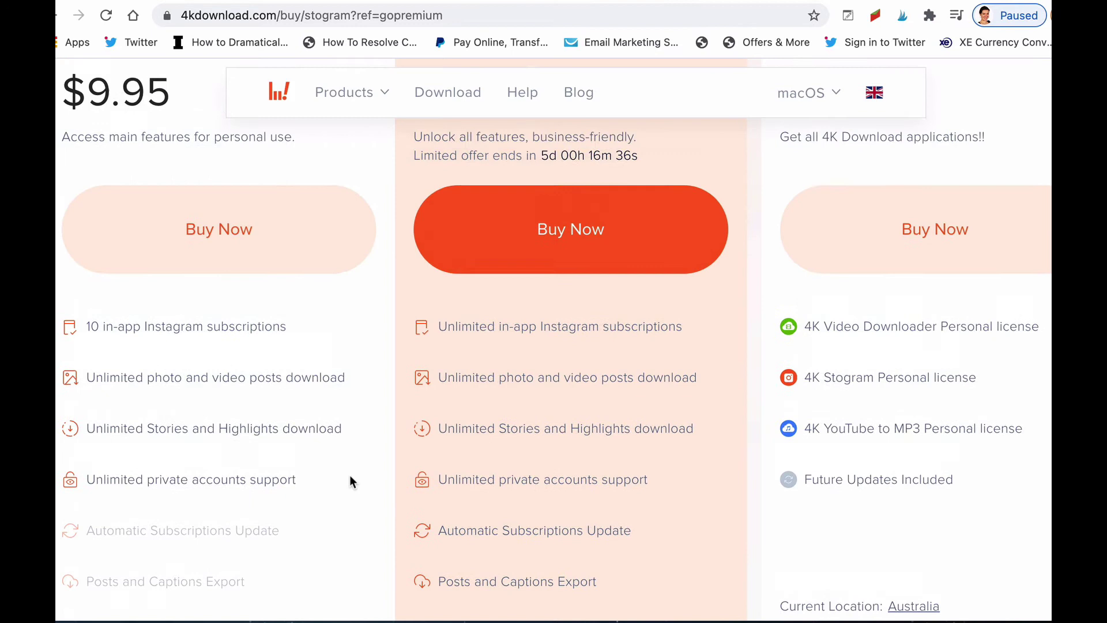
{"action": "scroll", "coordinate": [350, 479], "scroll_direction": "up", "scroll_amount": 6}
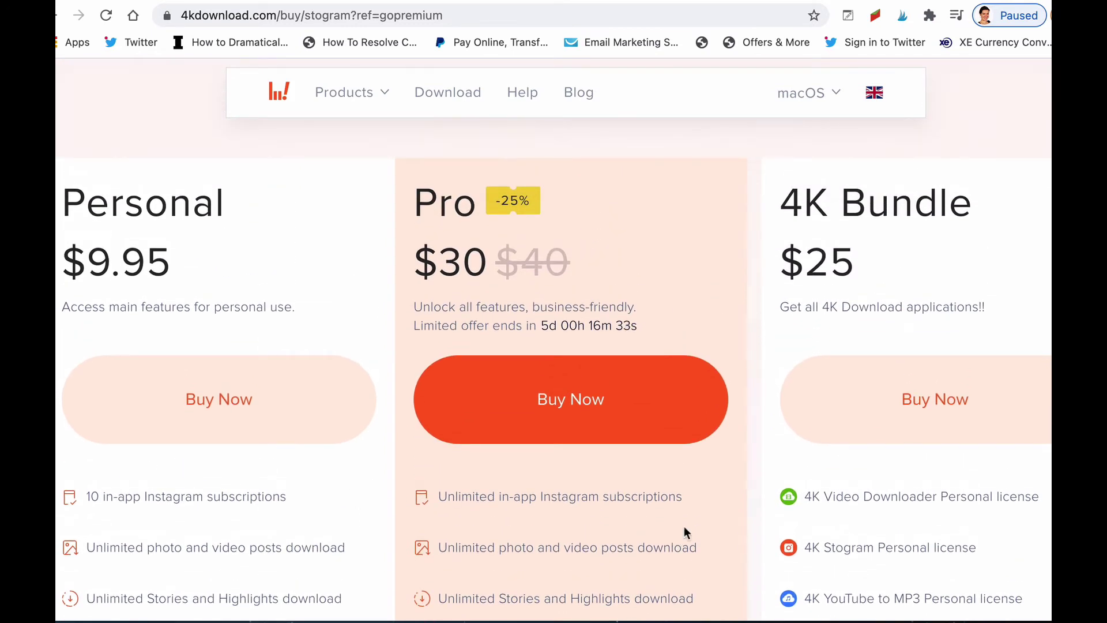
{"action": "scroll", "coordinate": [684, 527], "scroll_direction": "down", "scroll_amount": 6}
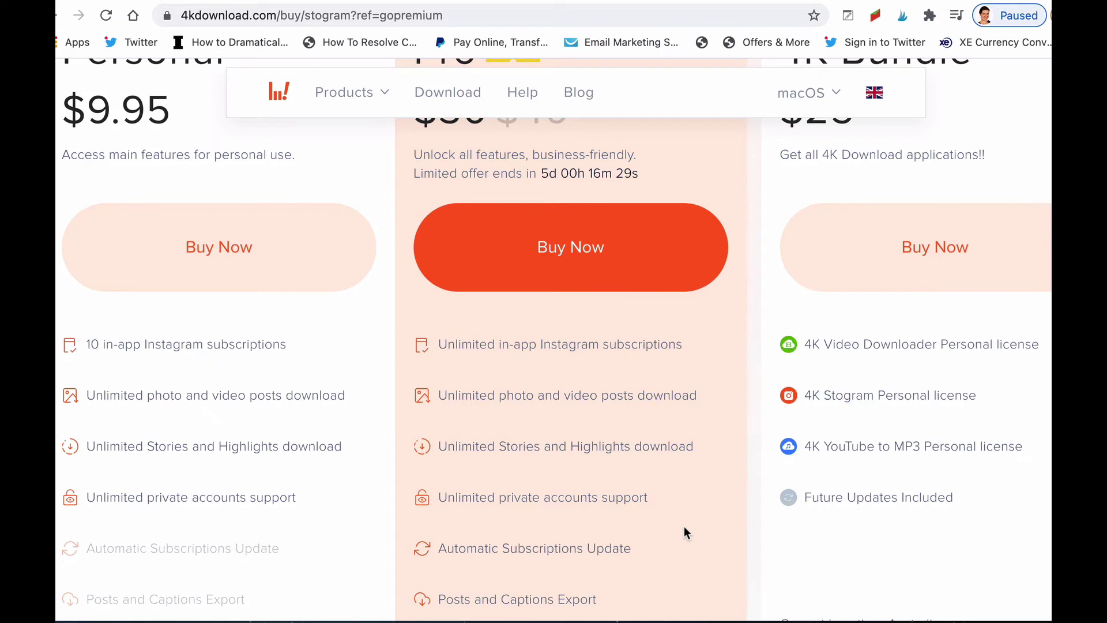
{"action": "scroll", "coordinate": [684, 527], "scroll_direction": "down", "scroll_amount": 7}
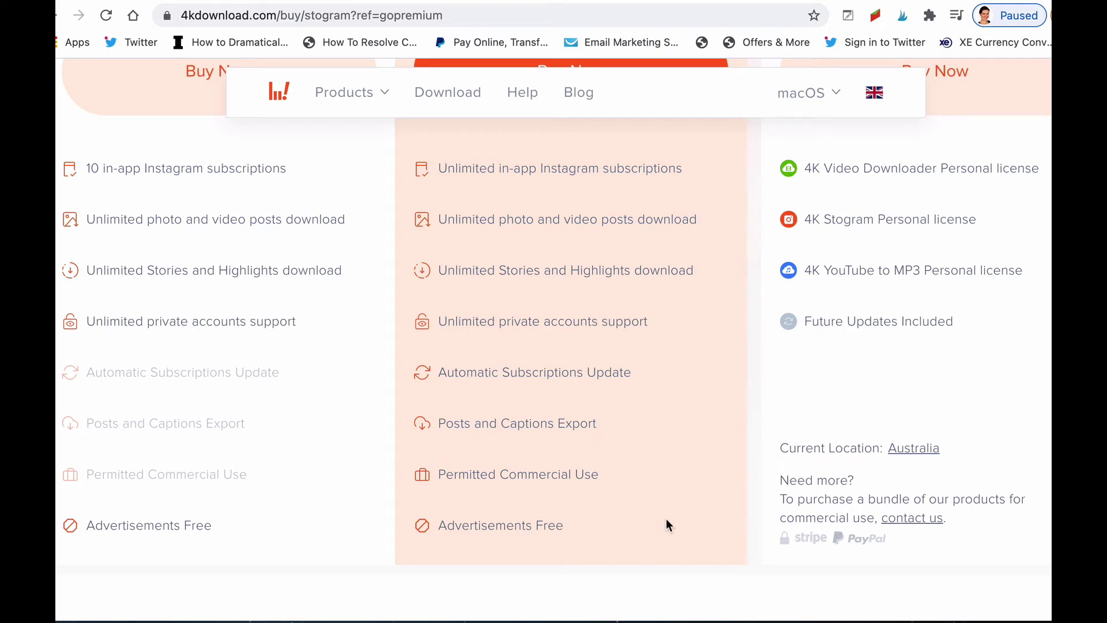
{"action": "scroll", "coordinate": [668, 525], "scroll_direction": "up", "scroll_amount": 10}
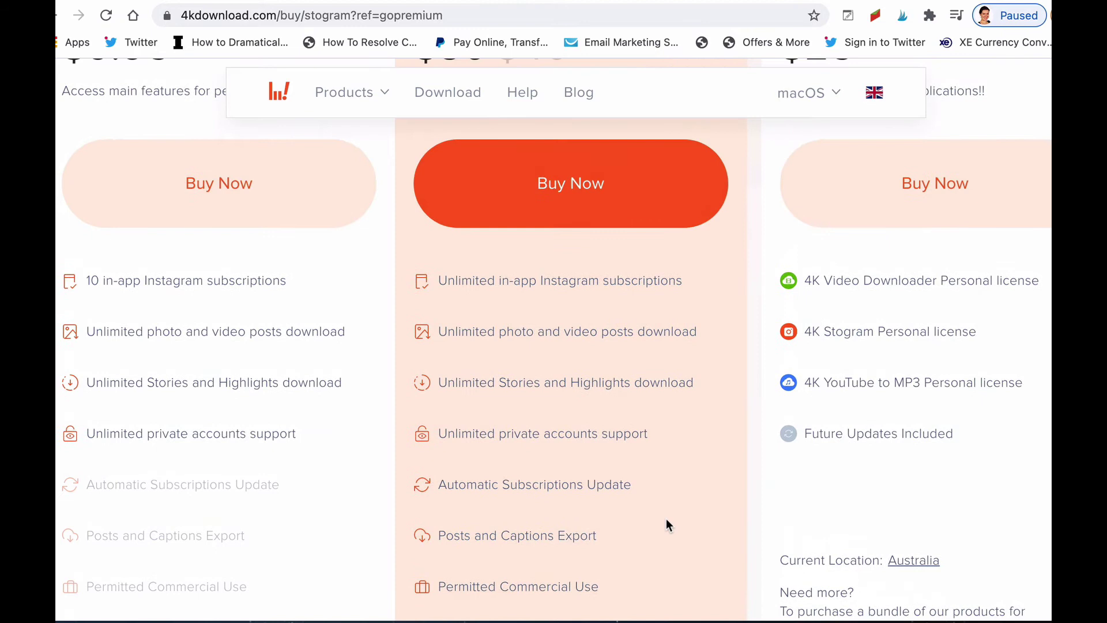
{"action": "scroll", "coordinate": [667, 518], "scroll_direction": "up", "scroll_amount": 2}
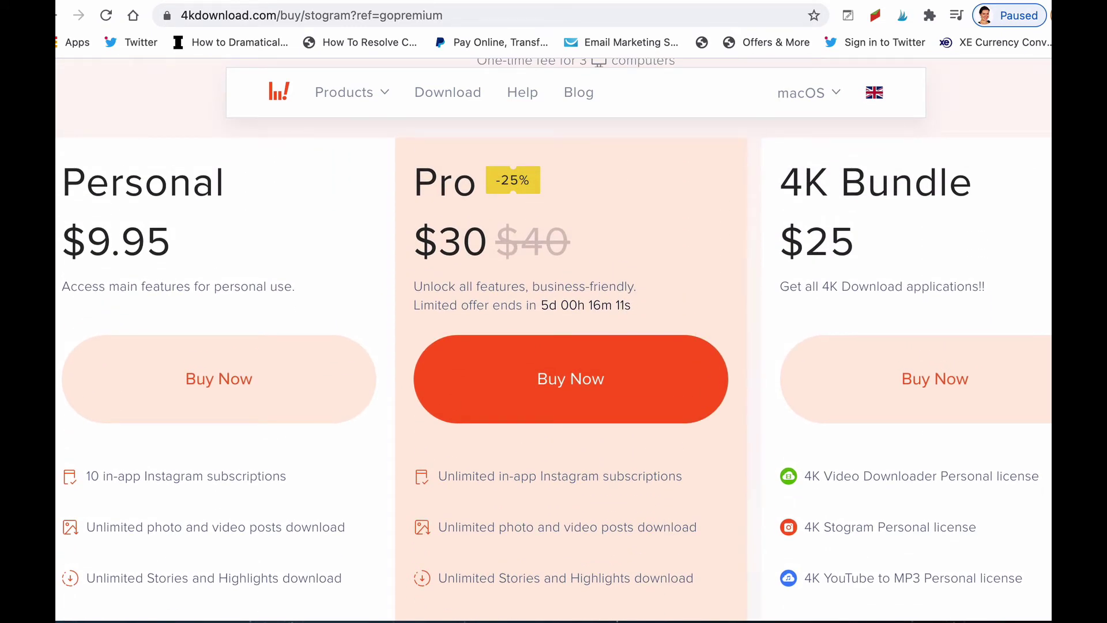
{"action": "scroll", "coordinate": [1047, 487], "scroll_direction": "down", "scroll_amount": 4}
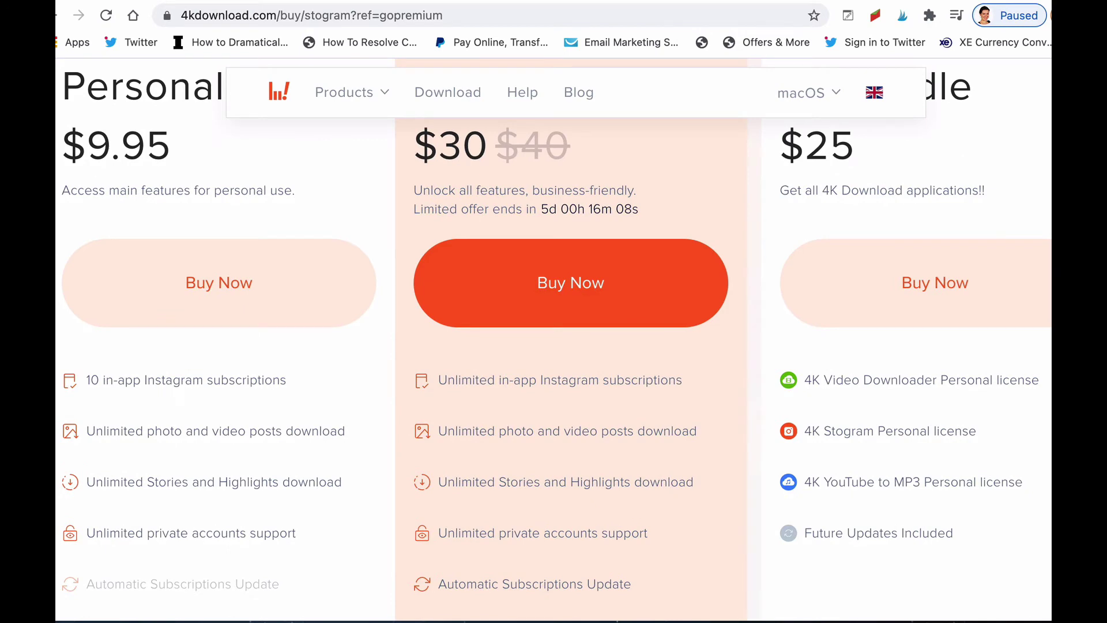
{"action": "scroll", "coordinate": [554, 346], "scroll_direction": "up", "scroll_amount": 5}
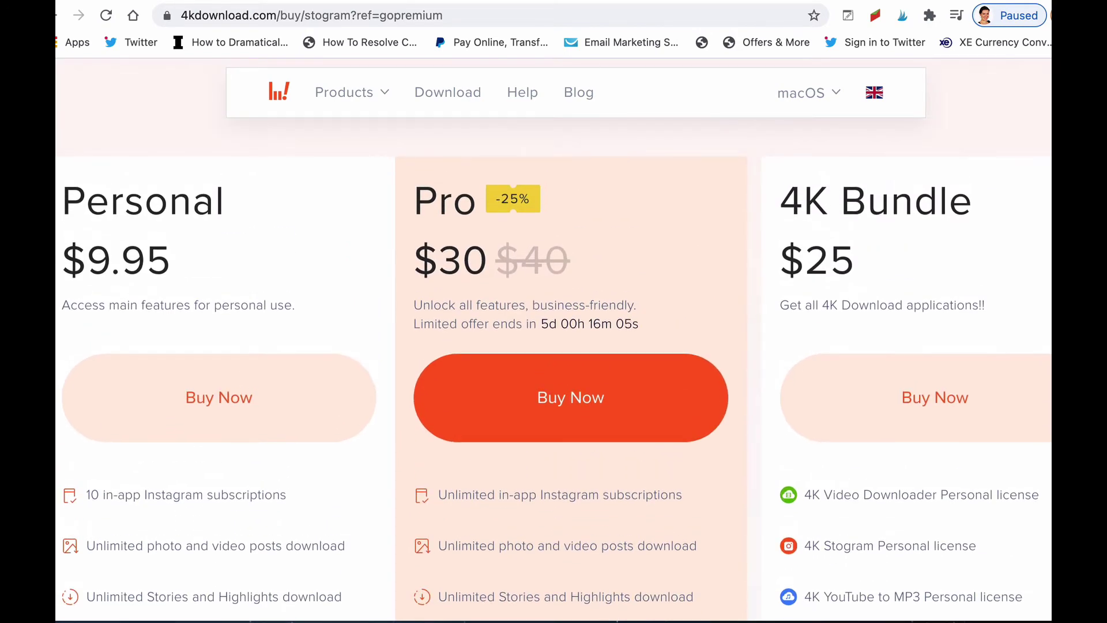
{"action": "scroll", "coordinate": [926, 464], "scroll_direction": "down", "scroll_amount": 2}
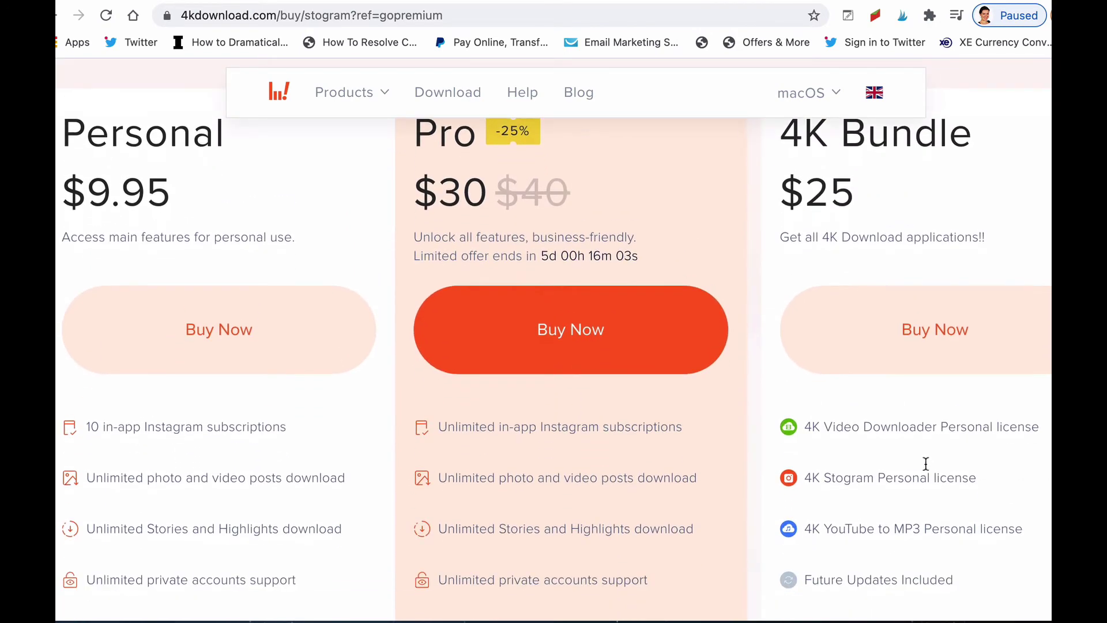
{"action": "scroll", "coordinate": [934, 438], "scroll_direction": "down", "scroll_amount": 1}
{"action": "scroll", "coordinate": [903, 461], "scroll_direction": "down", "scroll_amount": 1}
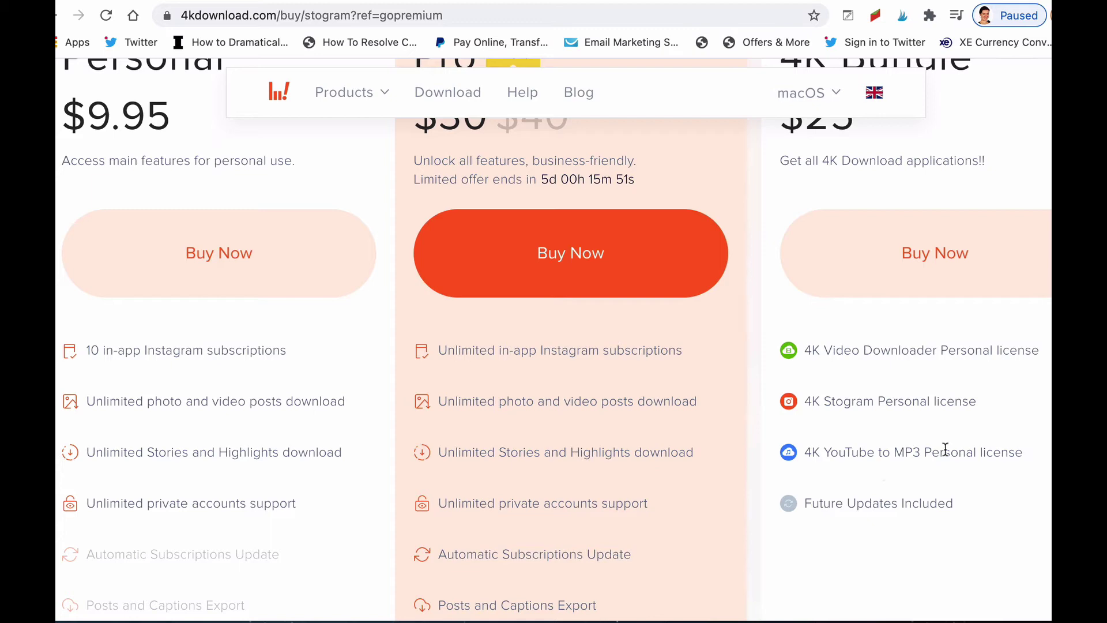
{"action": "scroll", "coordinate": [946, 449], "scroll_direction": "up", "scroll_amount": 8}
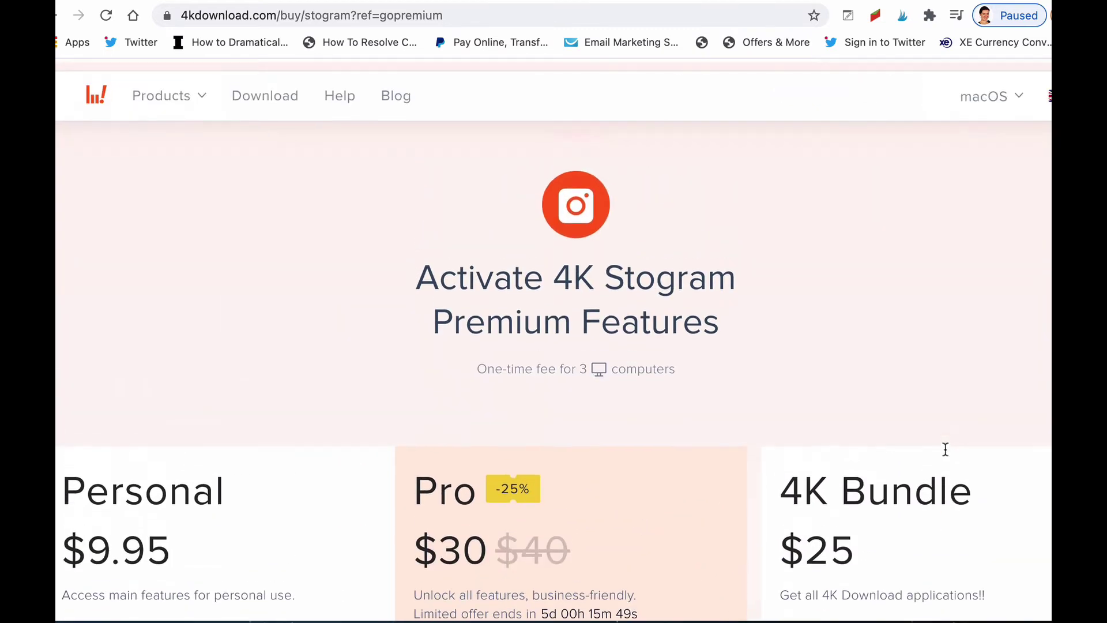
- Download the 4K Stogram .dmg installer from the product page into Downloads
{"action": "left_click", "coordinate": [57, 18]}
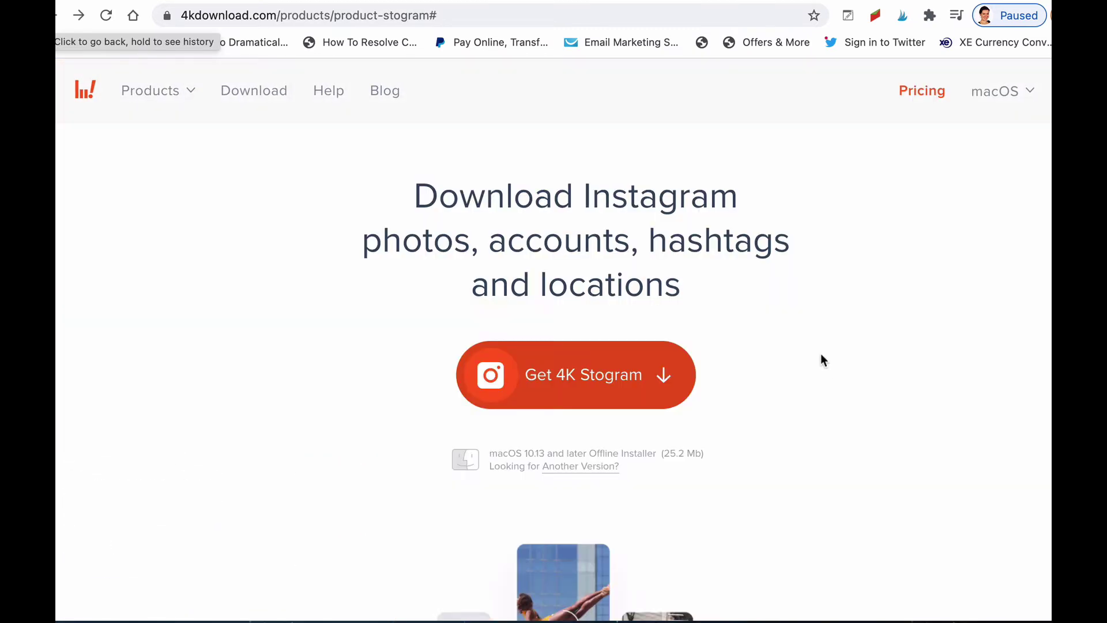
{"action": "left_click", "coordinate": [586, 373]}
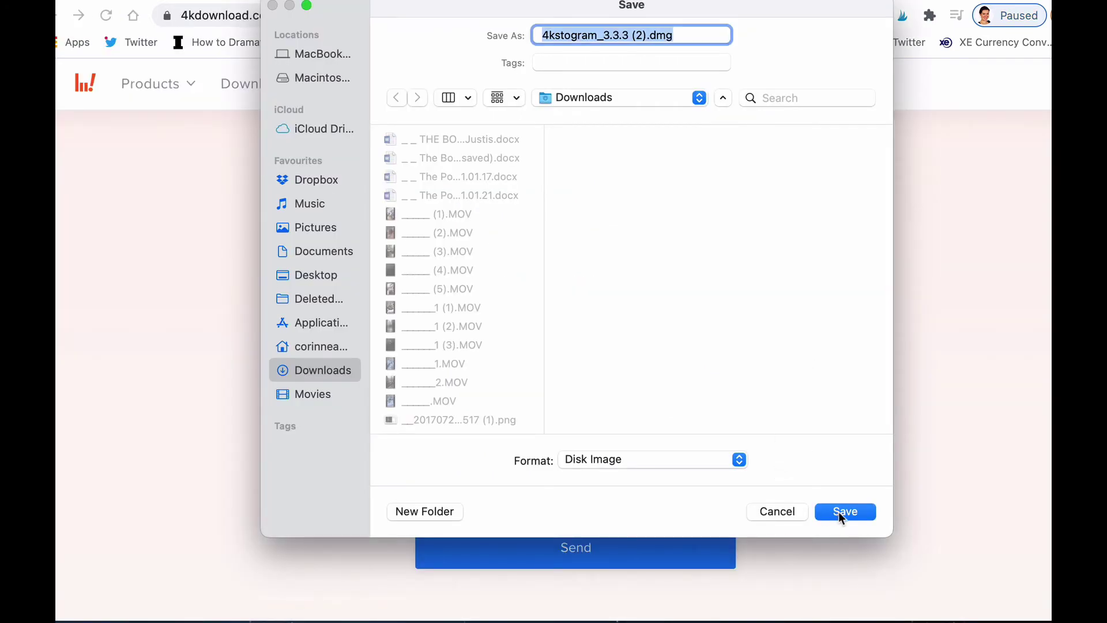
{"action": "left_click", "coordinate": [844, 511]}
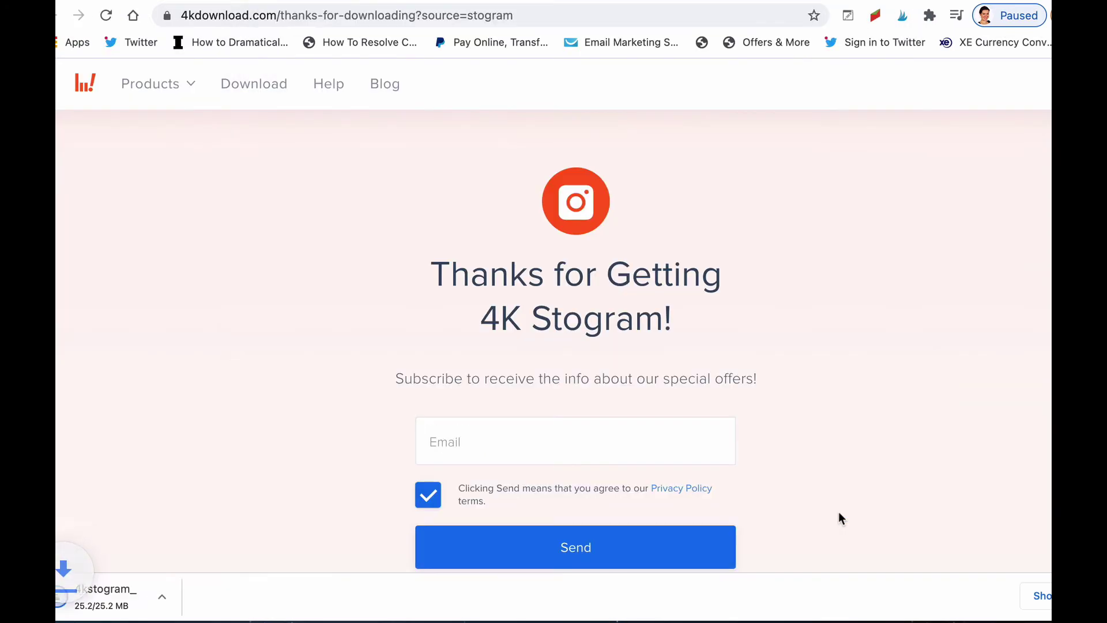
- Open the disk image, copy 4K Stogram into Applications, and select the app there
{"action": "left_click", "coordinate": [150, 603]}
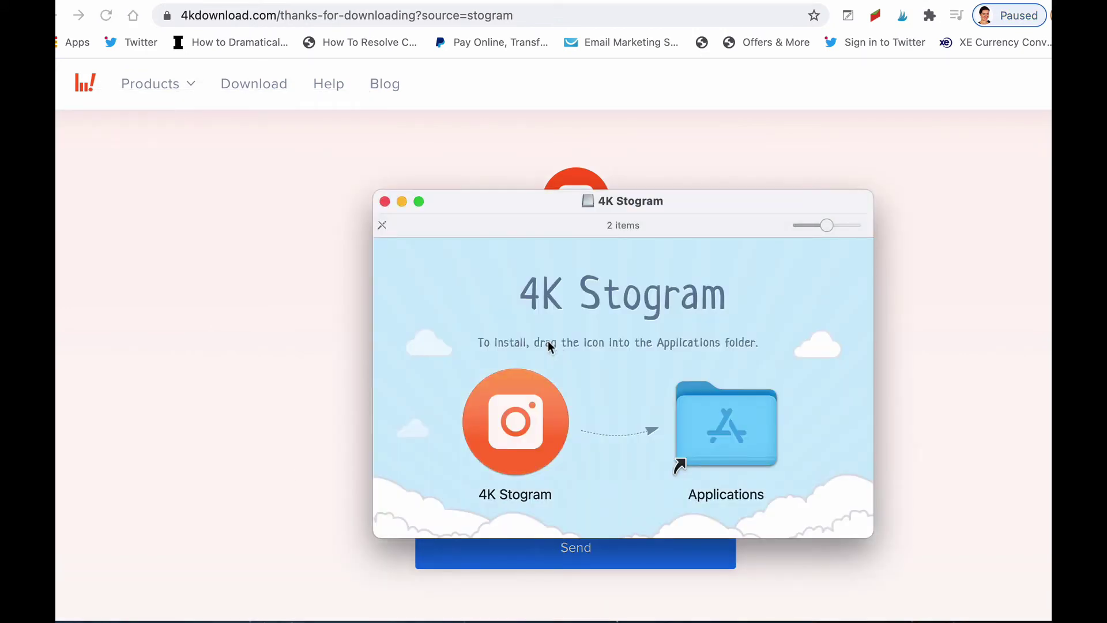
{"action": "left_click_drag", "start_coordinate": [513, 409], "coordinate": [722, 410]}
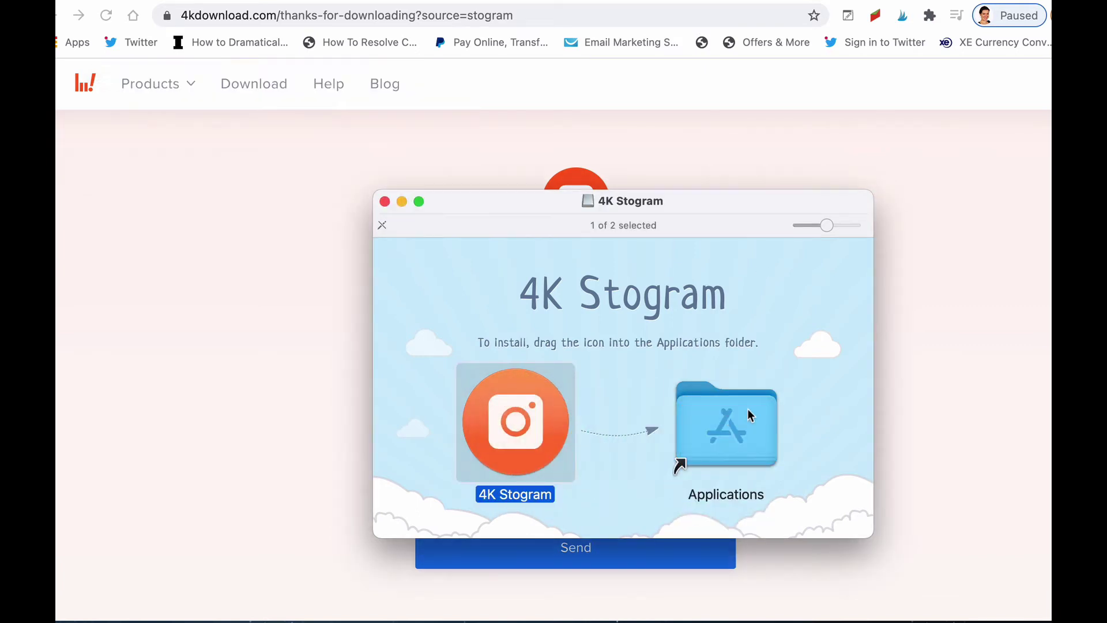
{"action": "double_click", "coordinate": [748, 408]}
{"action": "left_click", "coordinate": [138, 73]}
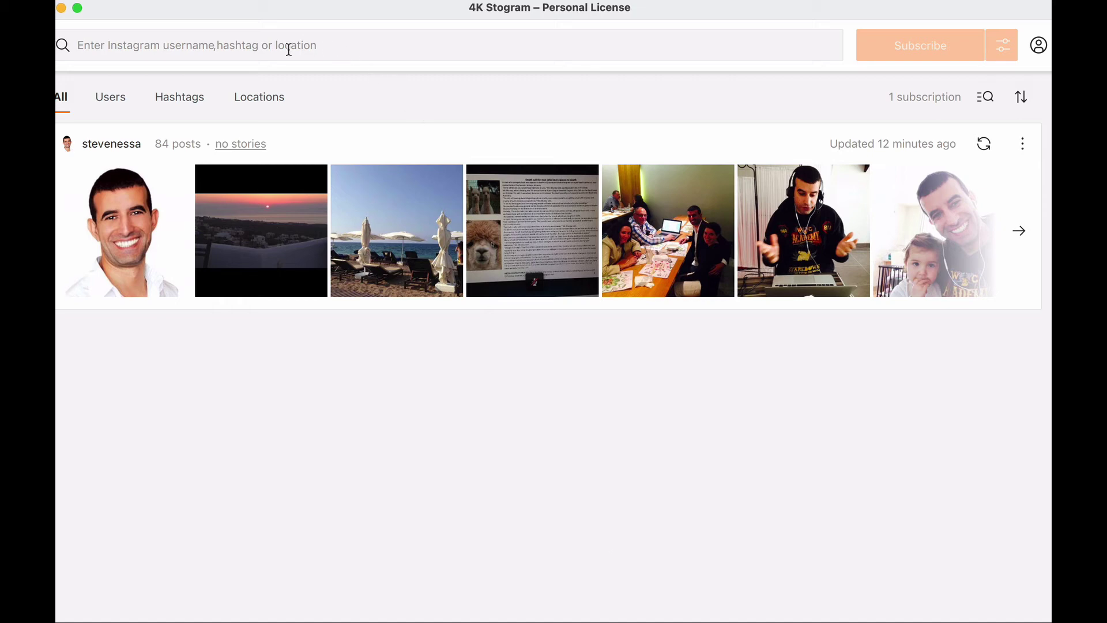
- Filter subscriptions by Users, then Hashtags, then Locations, which shows 0 subscriptions
{"action": "left_click", "coordinate": [117, 101]}
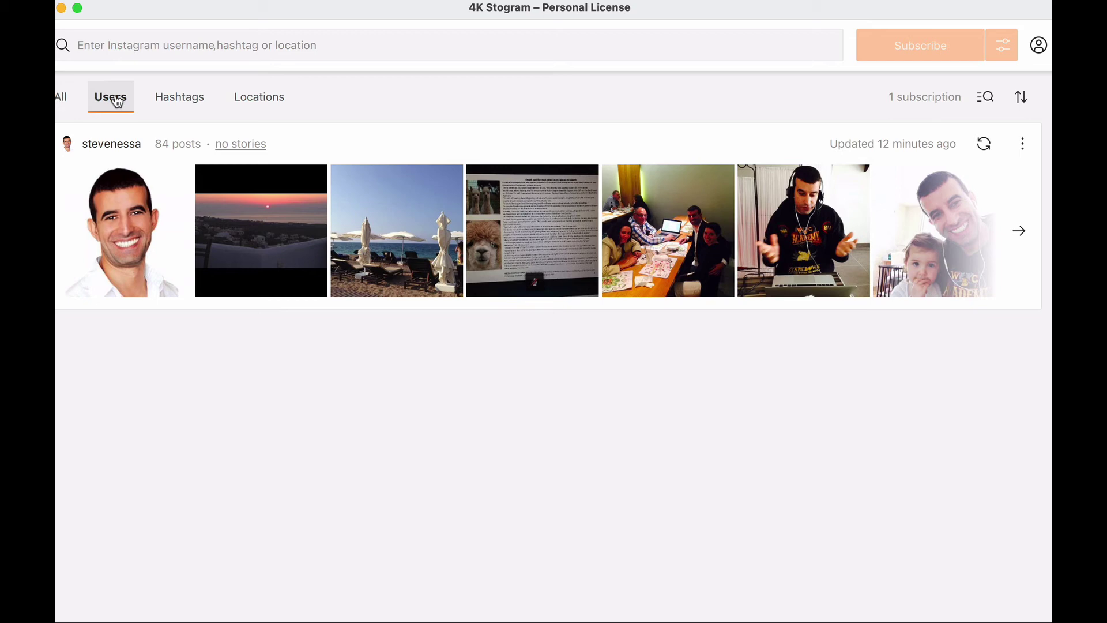
{"action": "left_click", "coordinate": [203, 100]}
{"action": "left_click", "coordinate": [264, 102]}
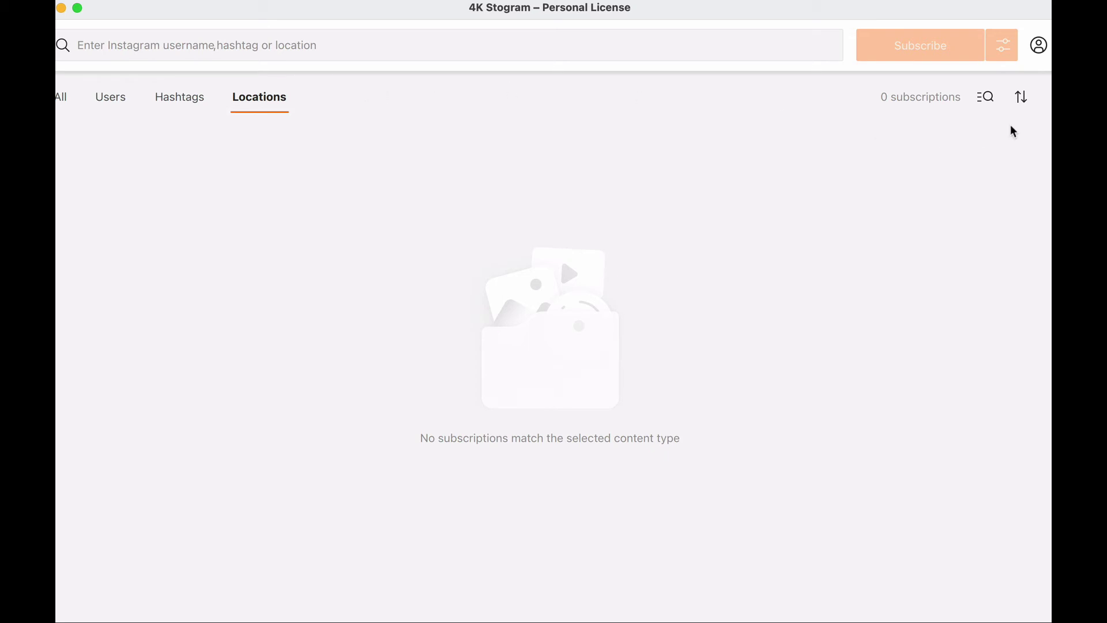
- Check the Personal License under Manage License, then return to the All subscriptions tab
{"action": "left_click", "coordinate": [1039, 48]}
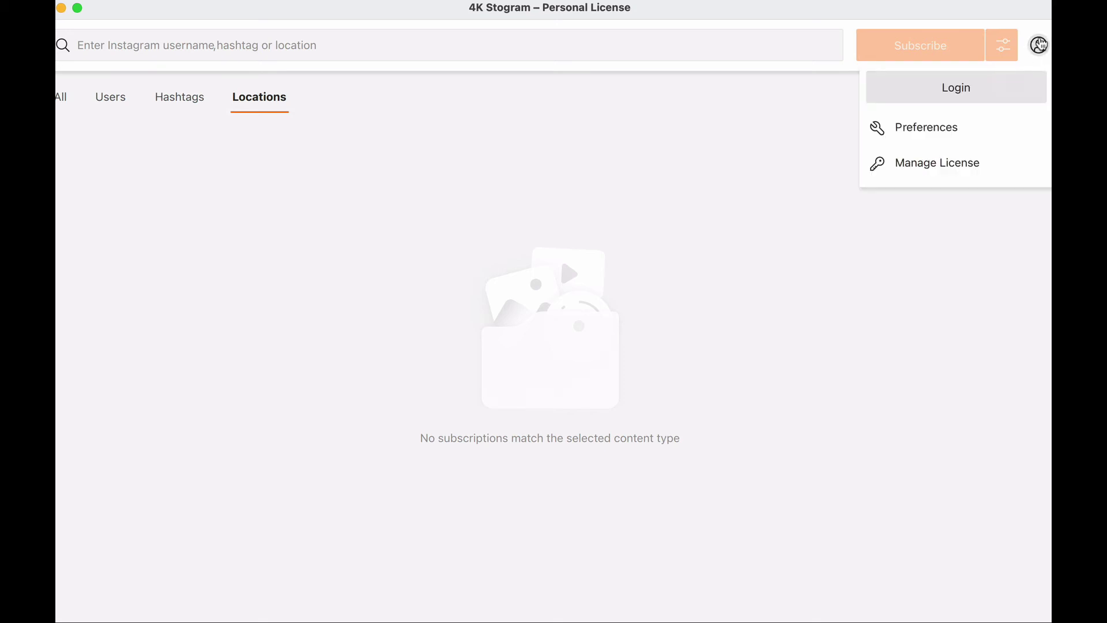
{"action": "left_click", "coordinate": [953, 164]}
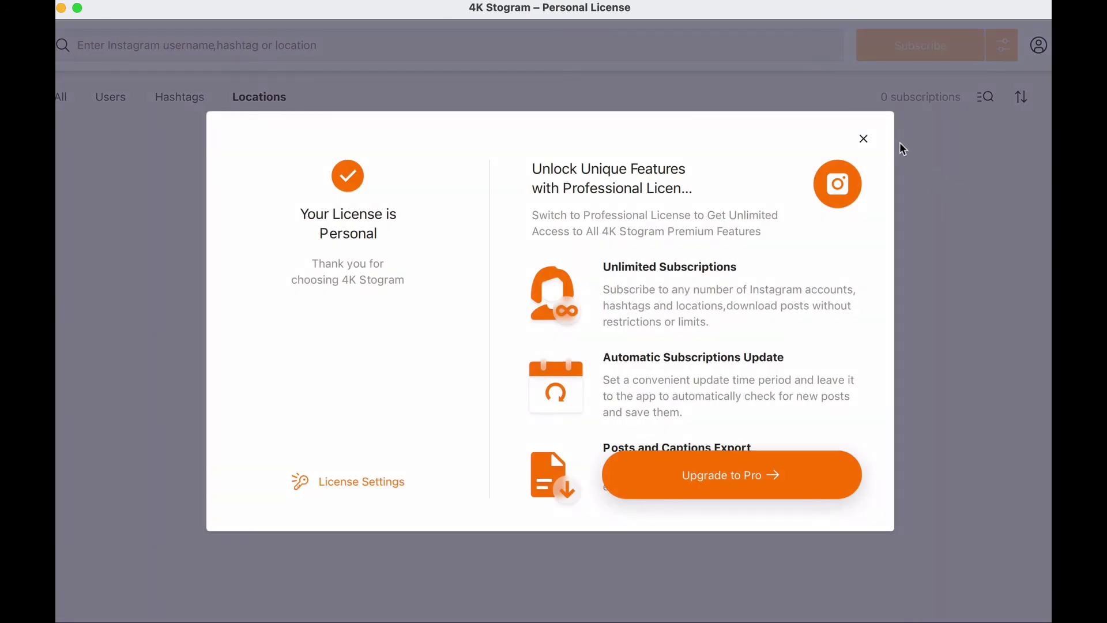
{"action": "left_click", "coordinate": [865, 140]}
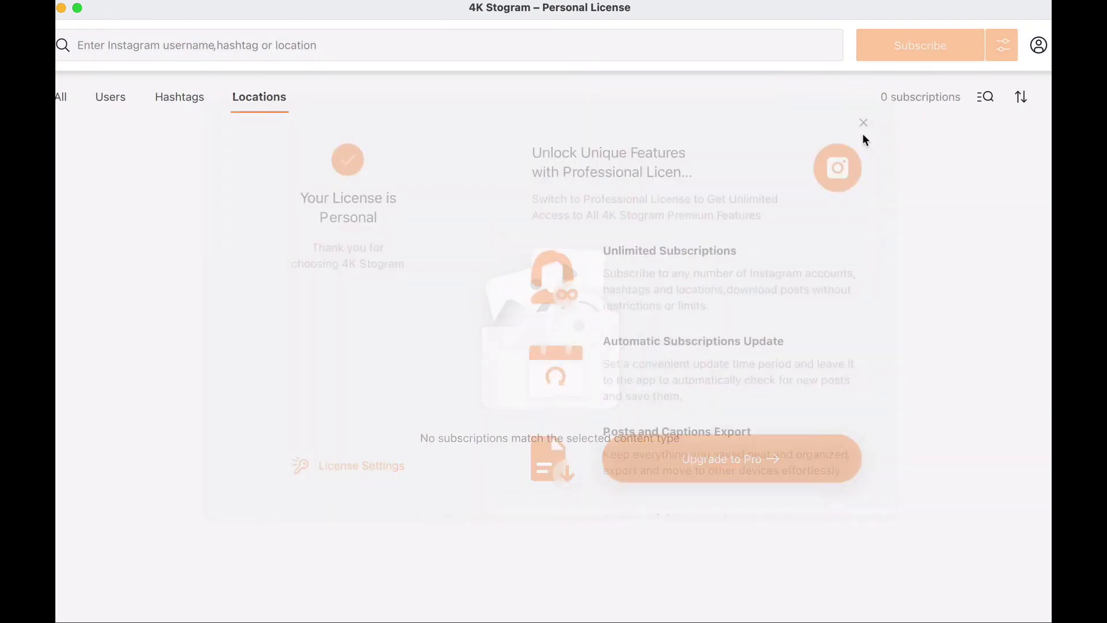
{"action": "left_click", "coordinate": [58, 103]}
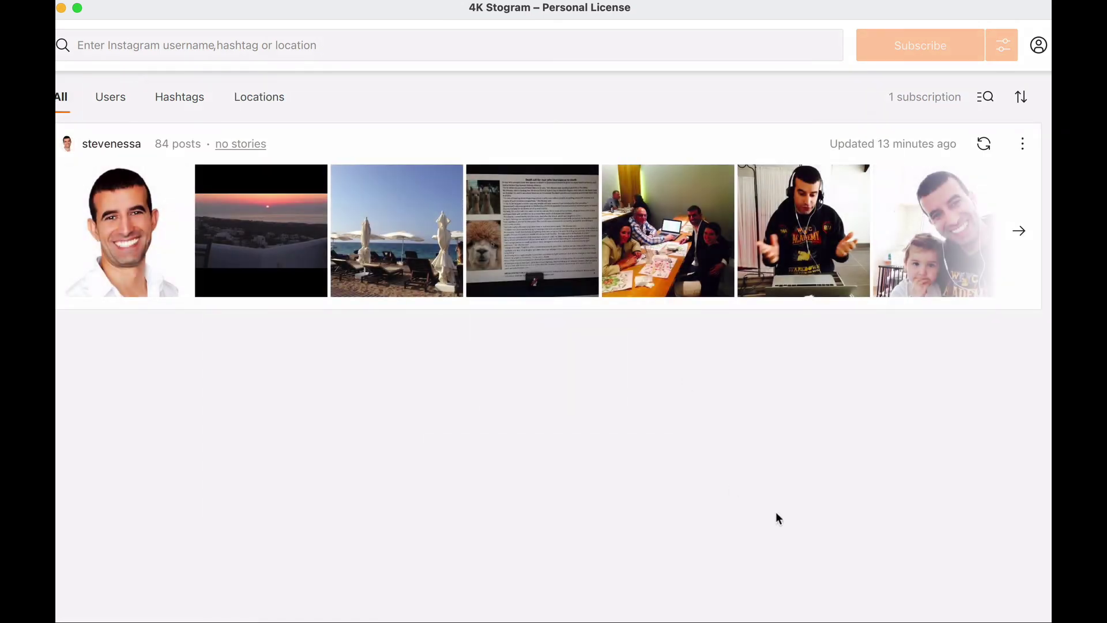
{"action": "left_click", "coordinate": [1022, 98]}
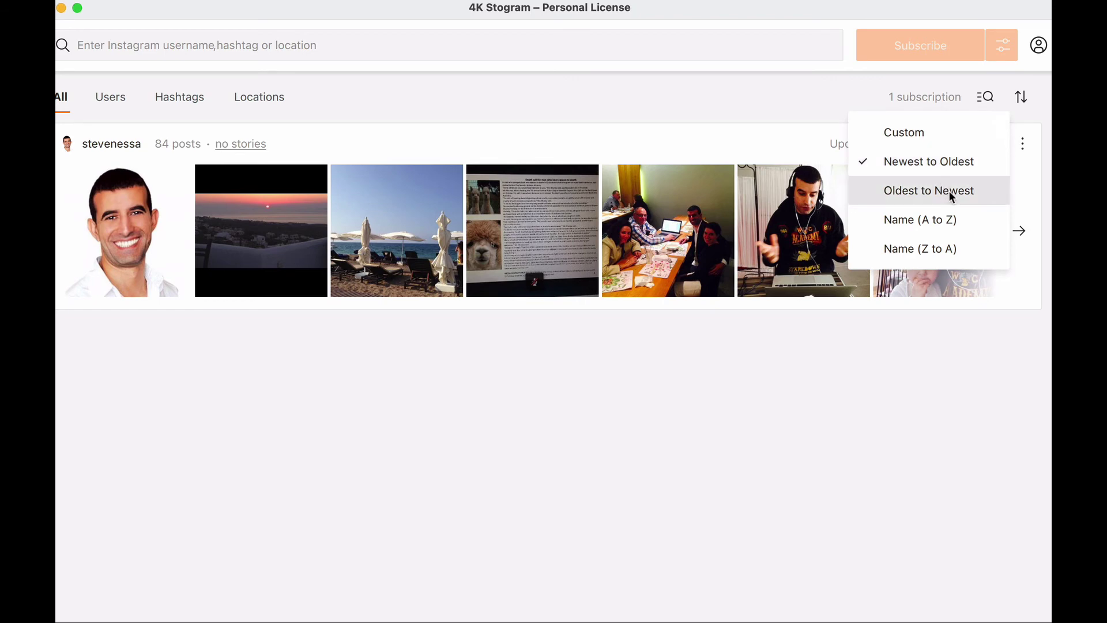
{"action": "left_click", "coordinate": [1043, 102]}
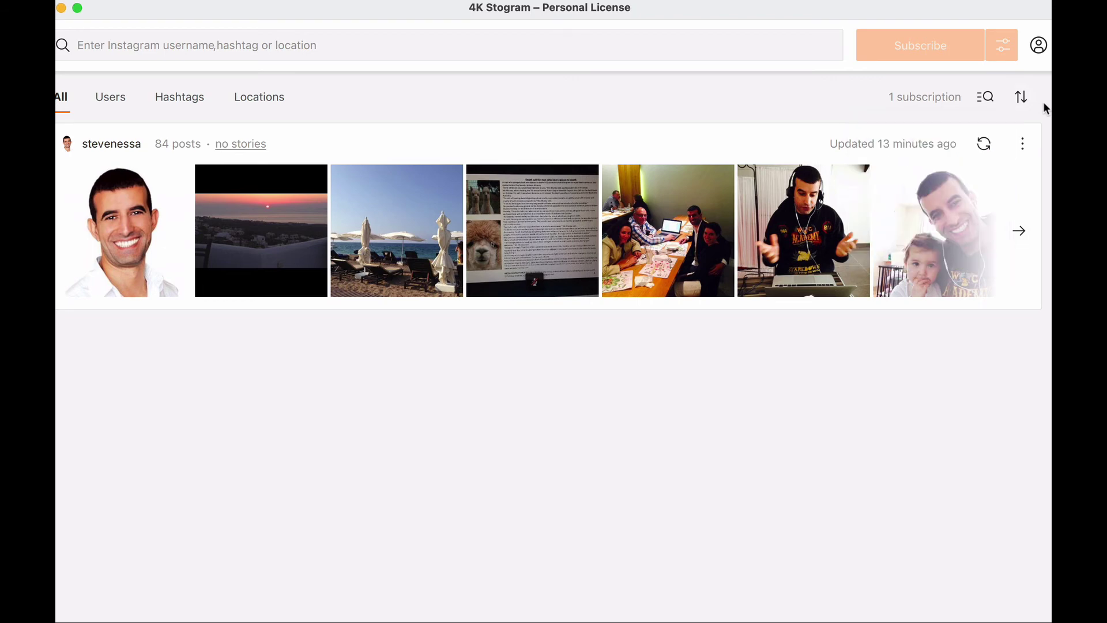
- Search for the chef's name and select the matching hashtag suggestion with 696k posts
{"action": "left_click", "coordinate": [195, 51]}
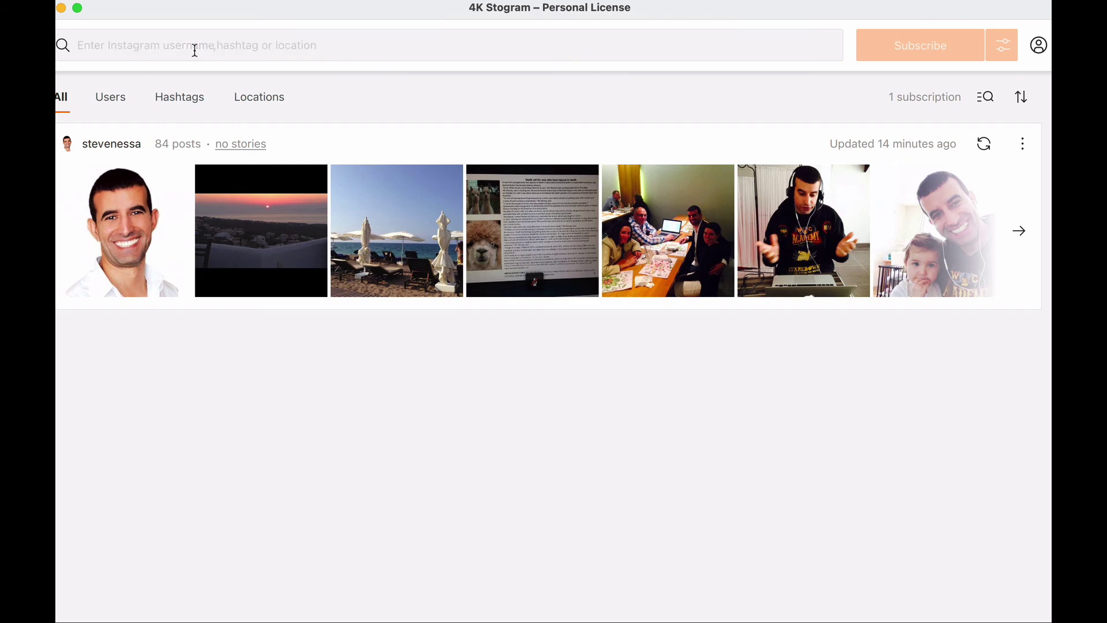
{"action": "type", "text": "jamieoliver"}
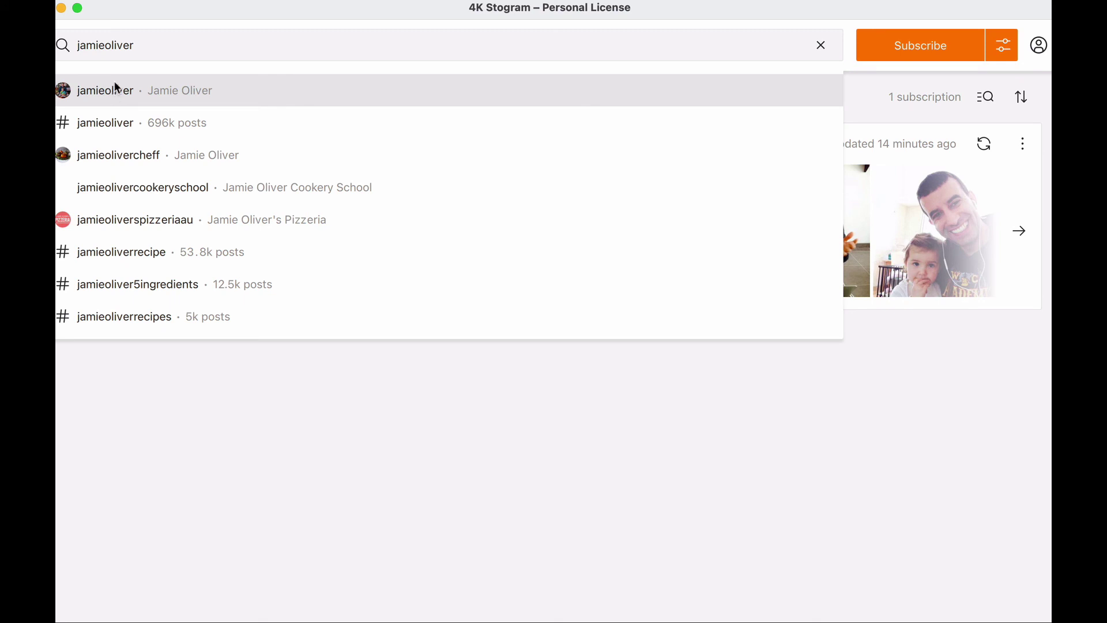
{"action": "left_click", "coordinate": [102, 128]}
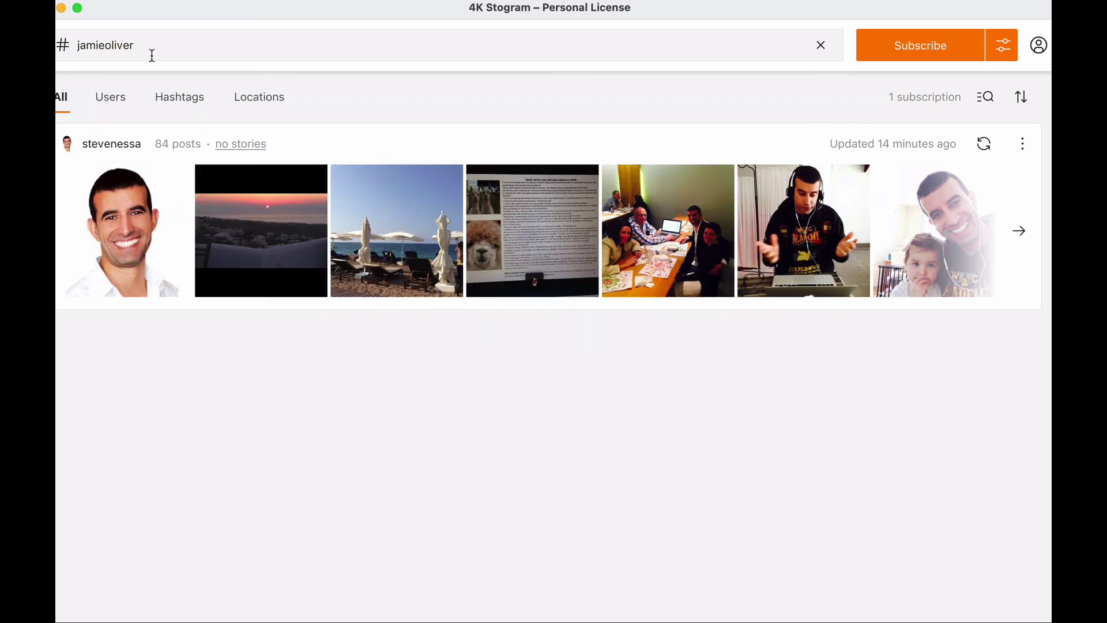